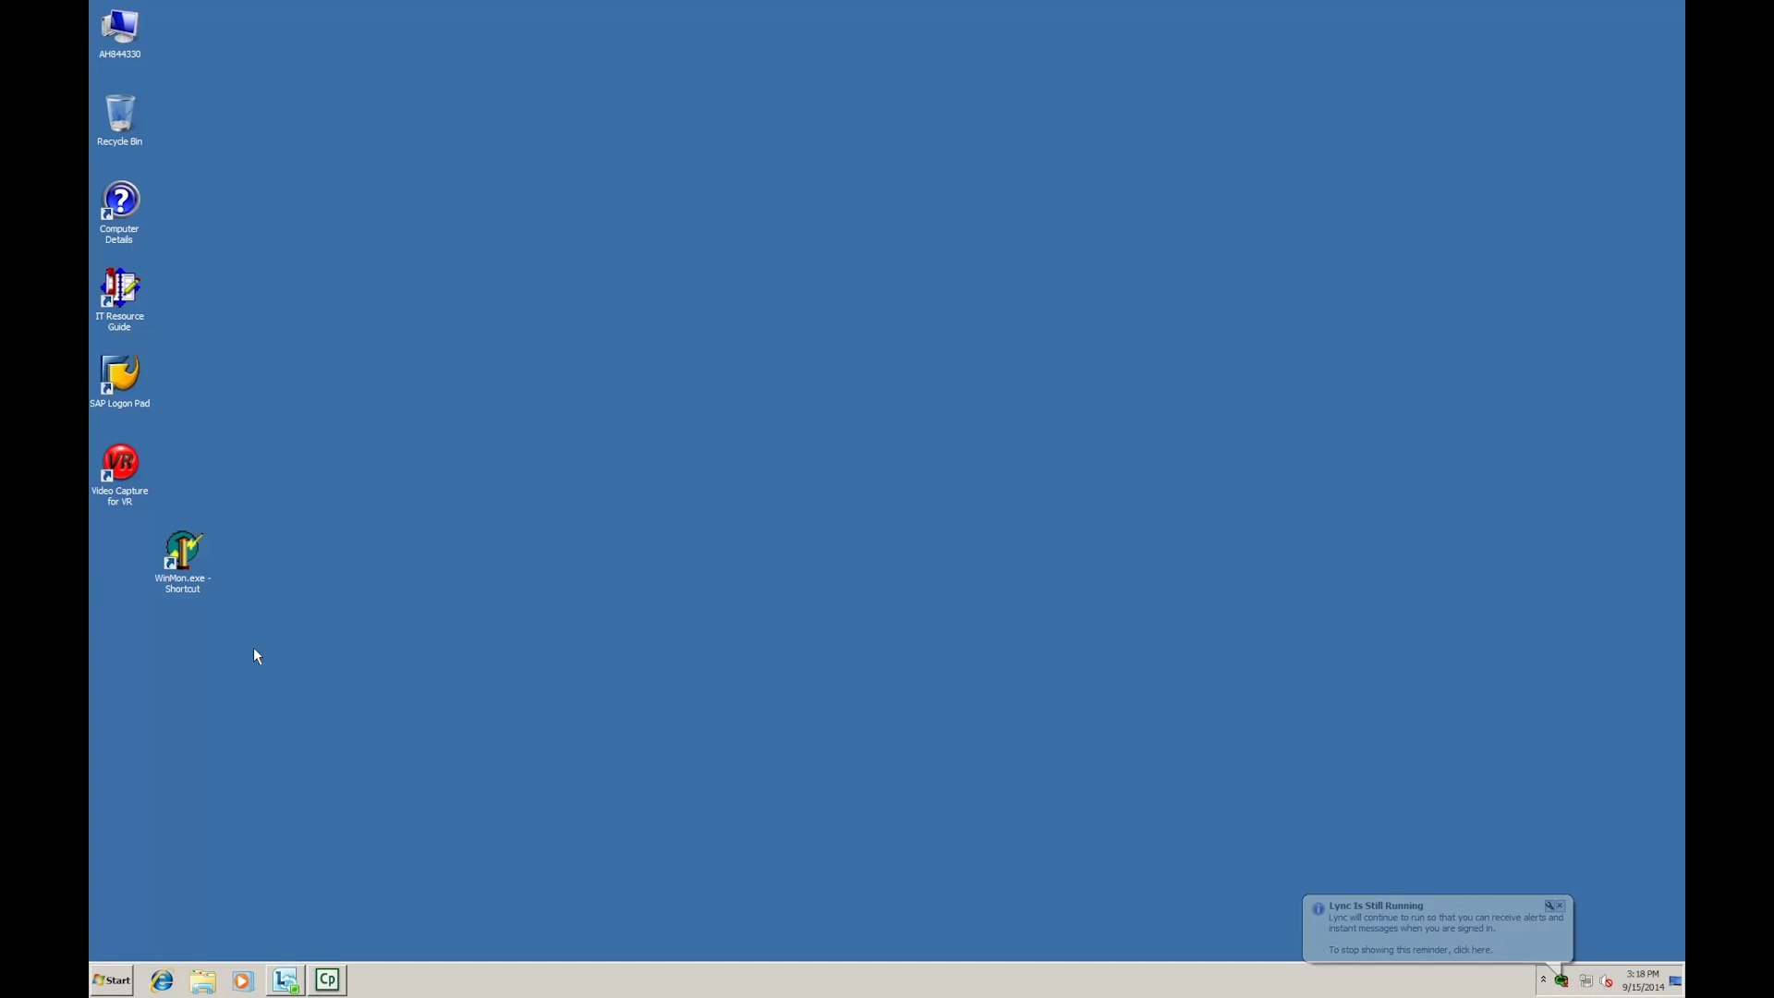
Launch WinMon, select the RE100-XL engine application and dismiss the 'No Port Defined' warning
double_click(184, 553)
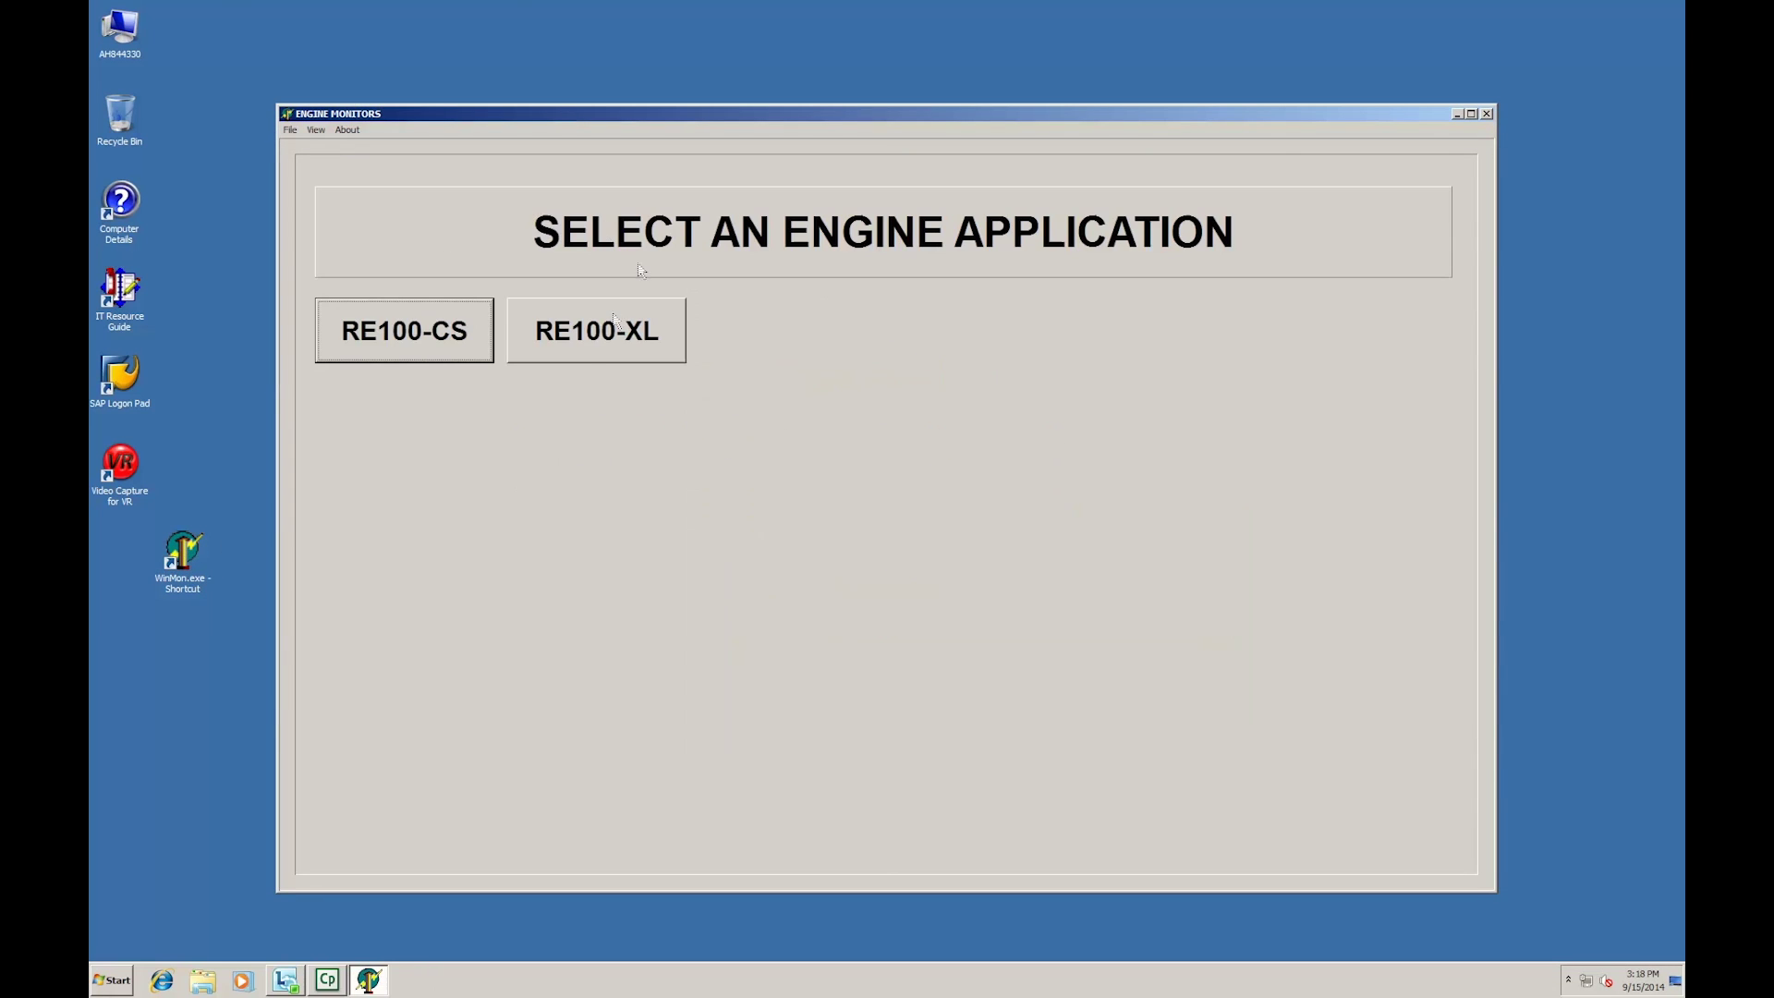
left_click(594, 358)
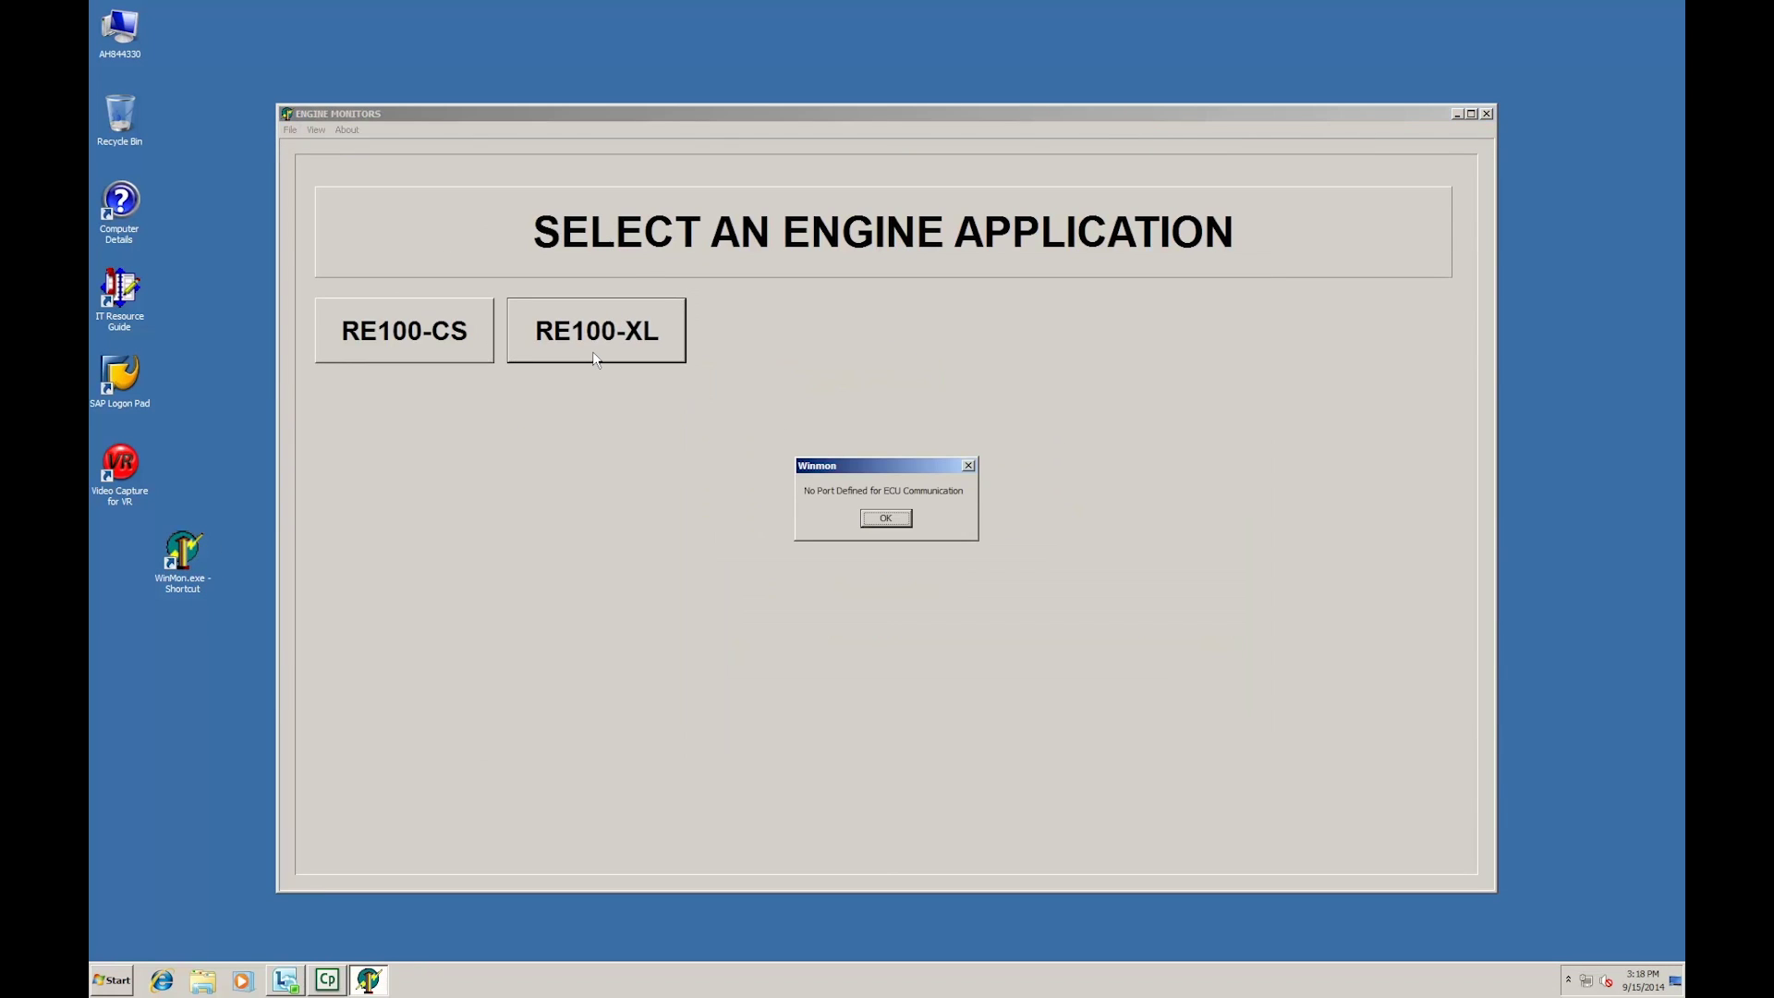
left_click(884, 519)
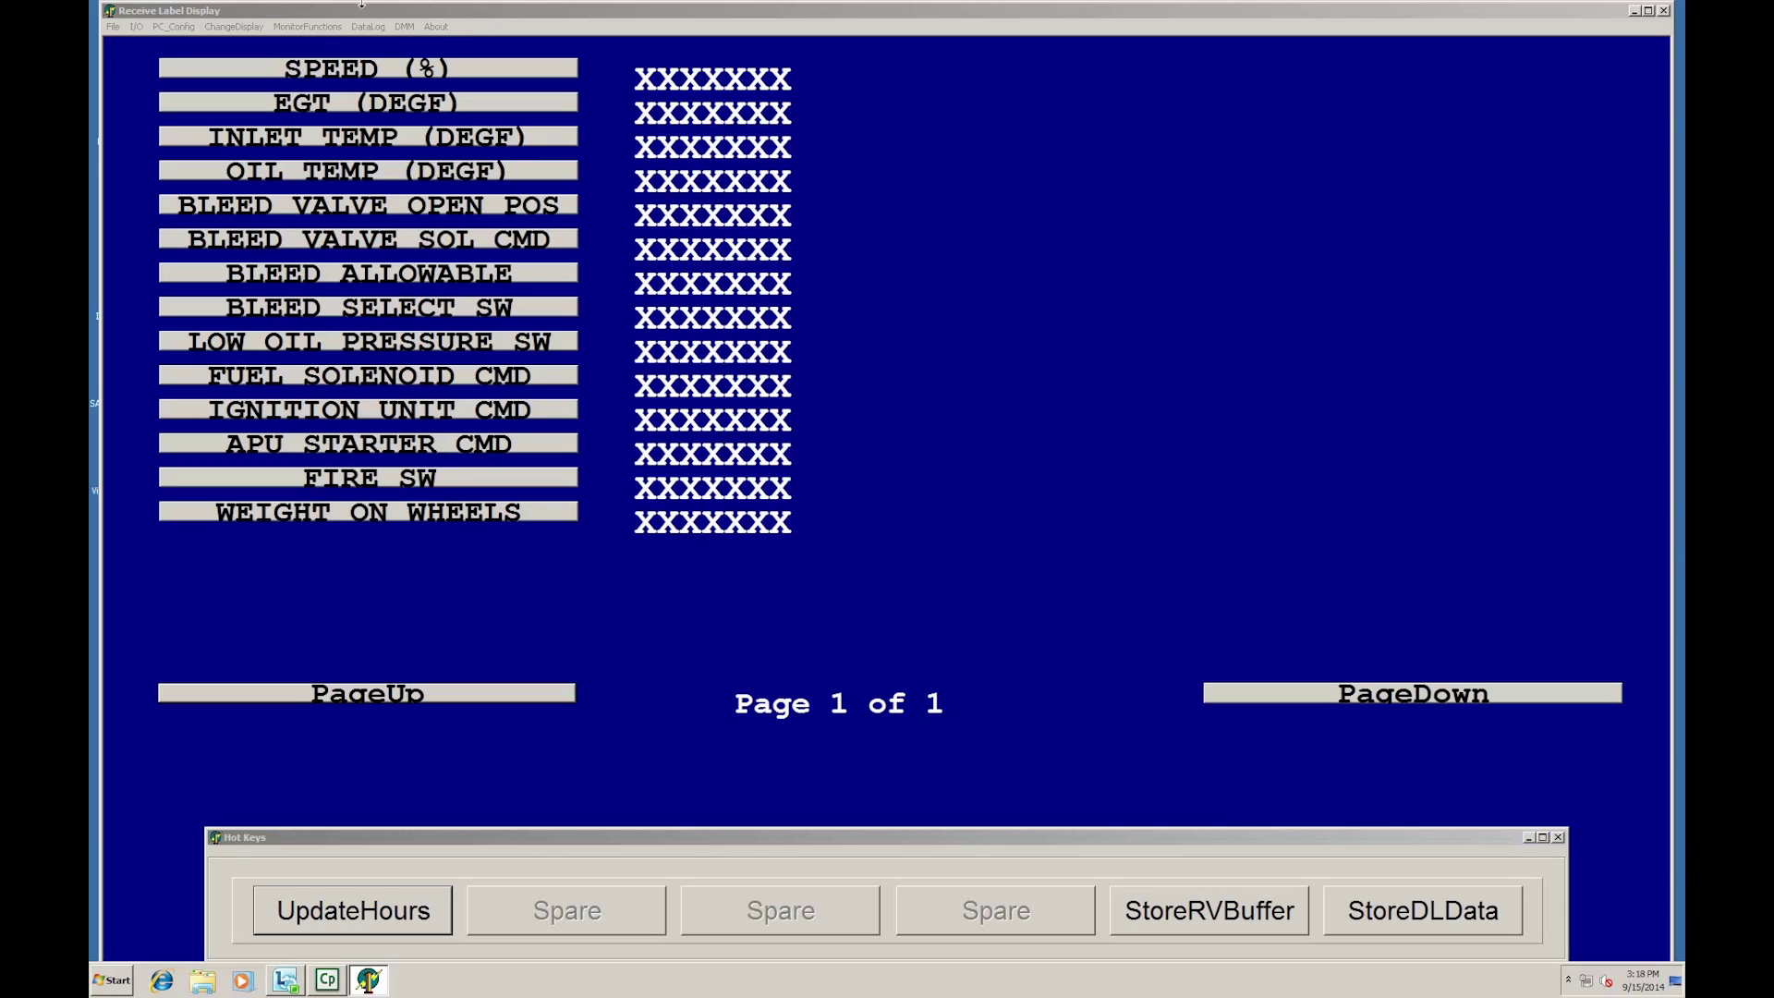
Open the ChangeDisplay menu from the Receive Label Display
left_click(238, 30)
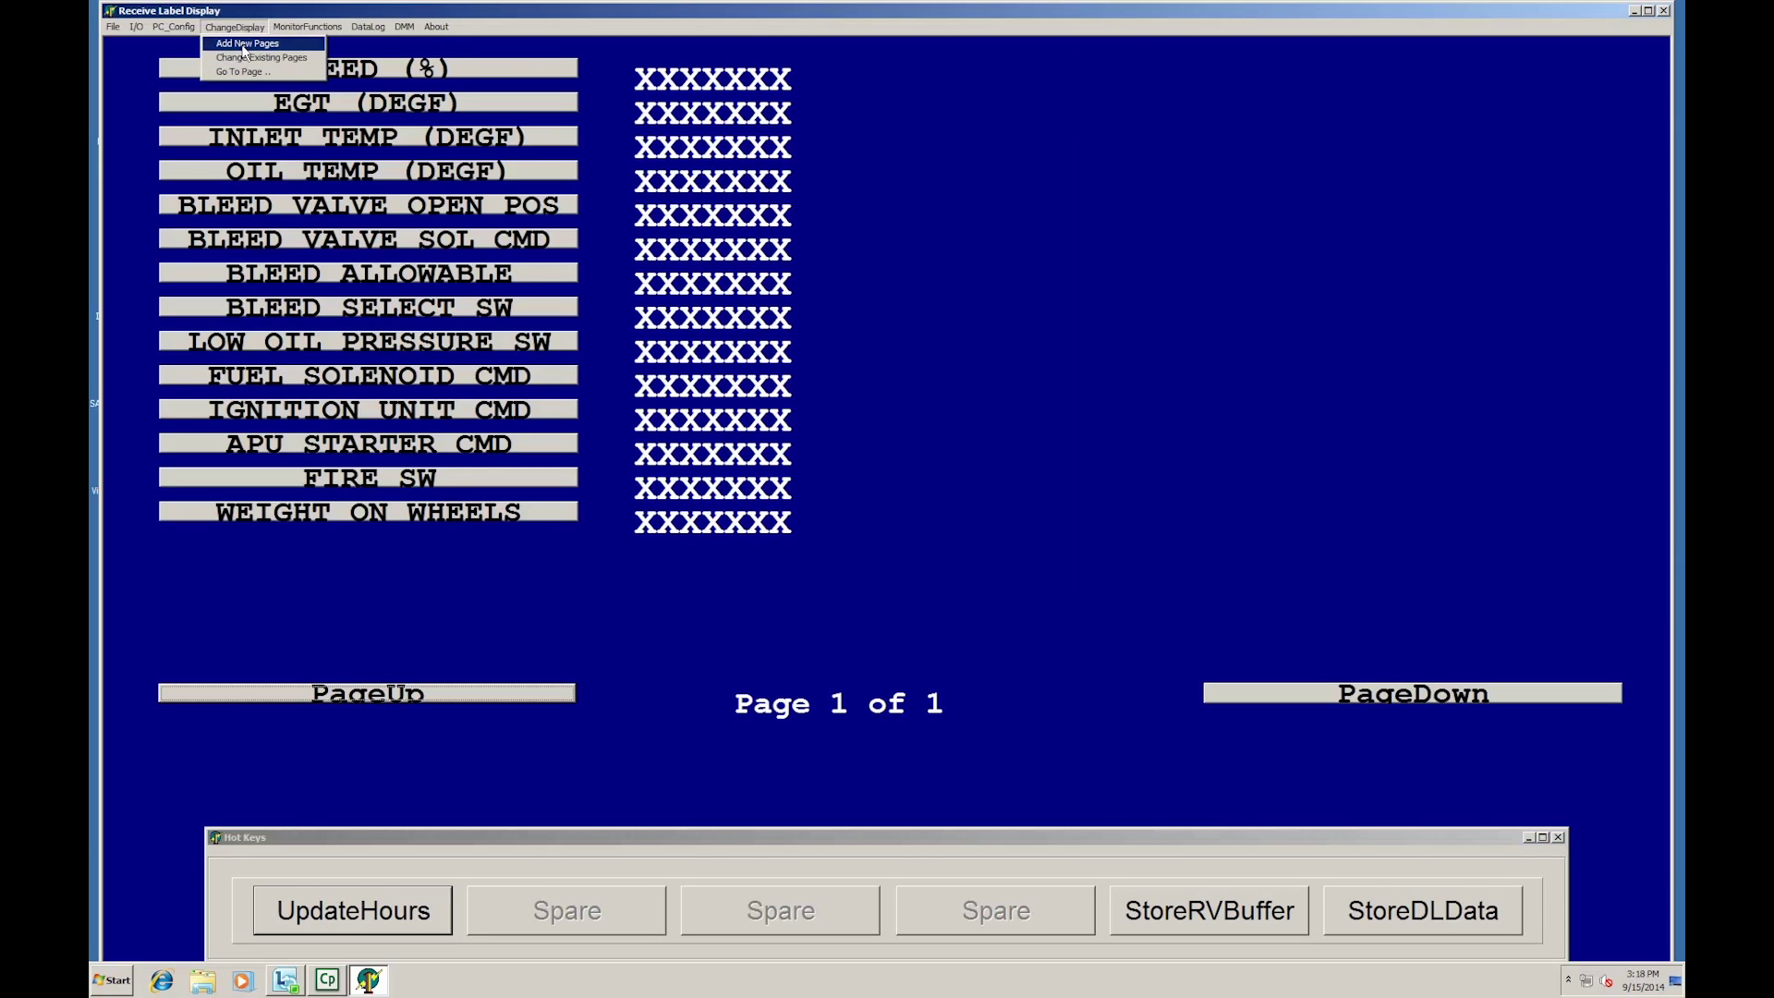
Start a new display page and add SIGNATURE_PIN to its monitored variables
left_click(243, 44)
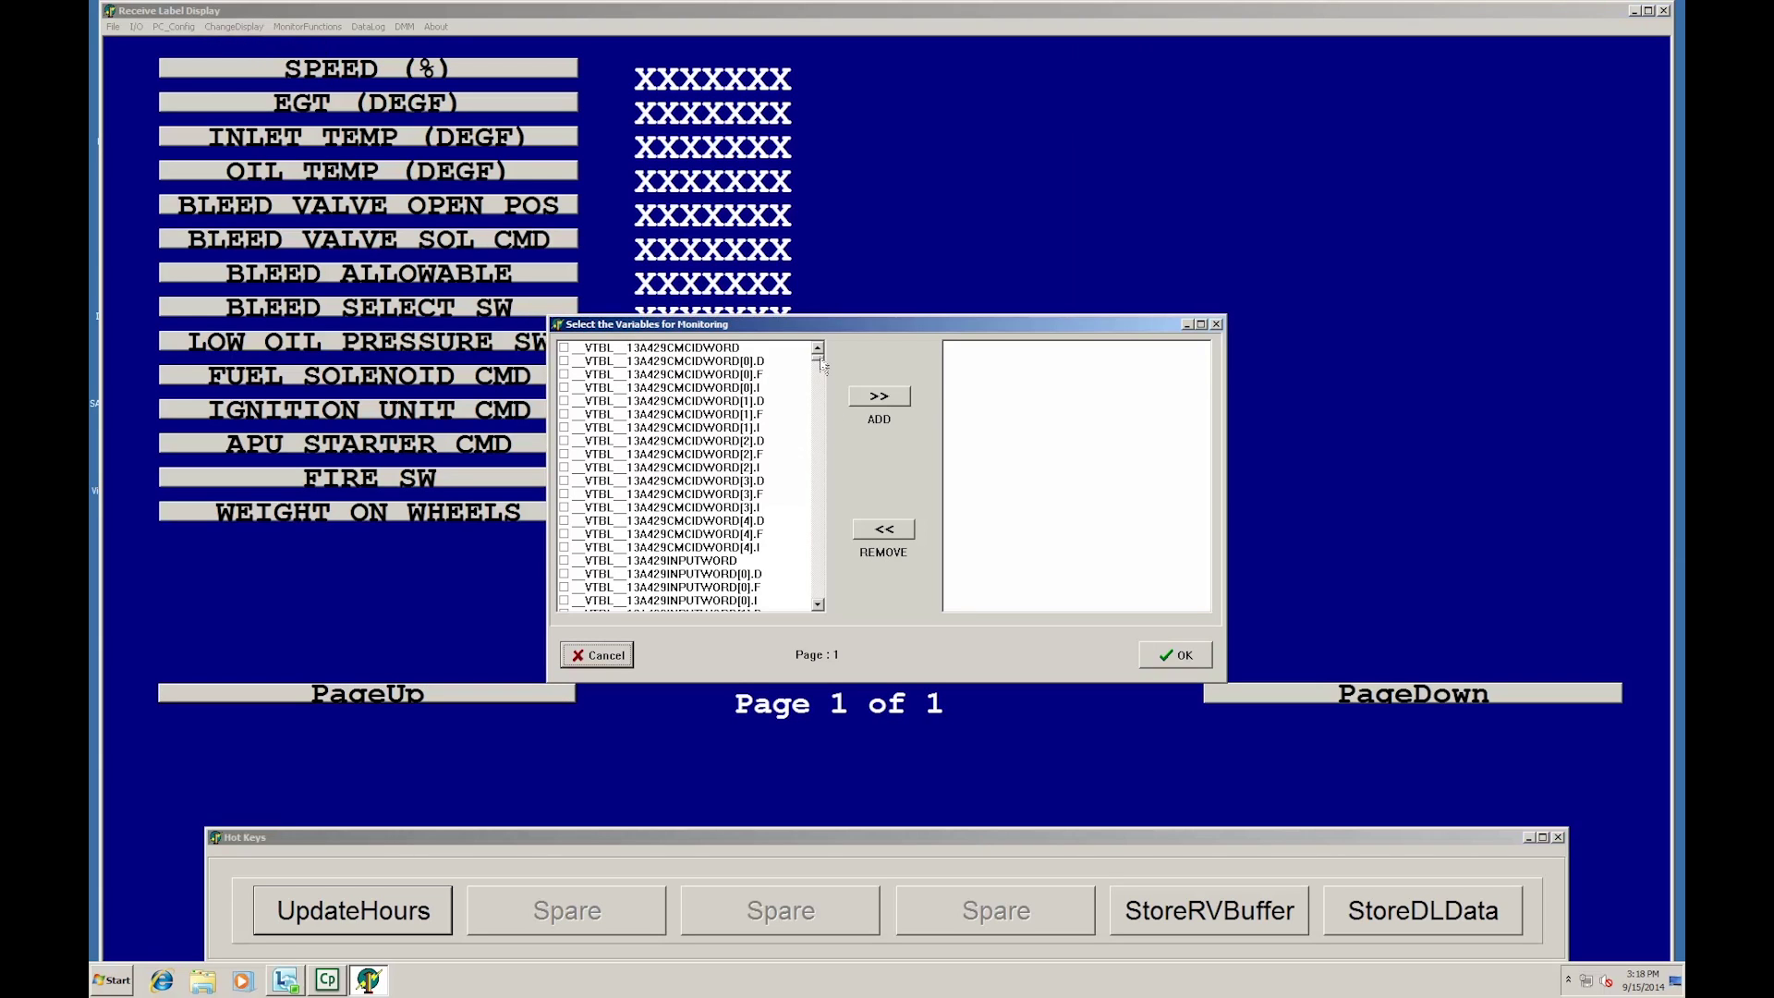
left_click_drag(820, 358, 820, 482)
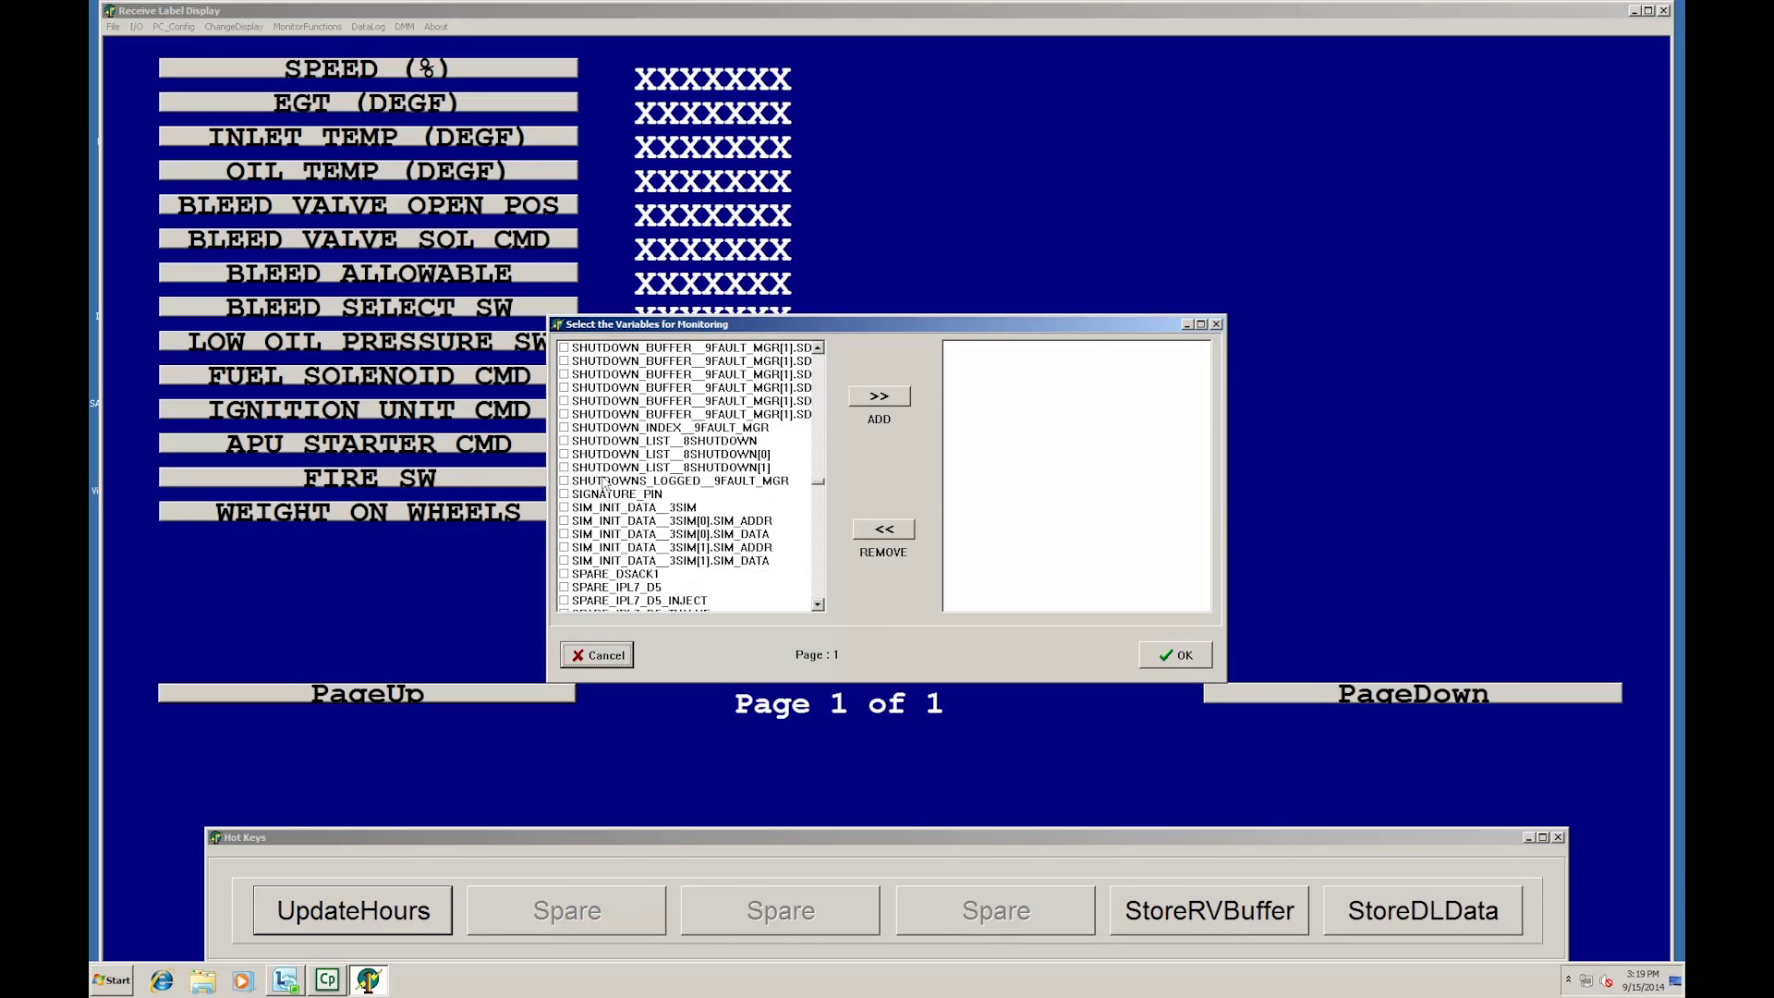
left_click(566, 495)
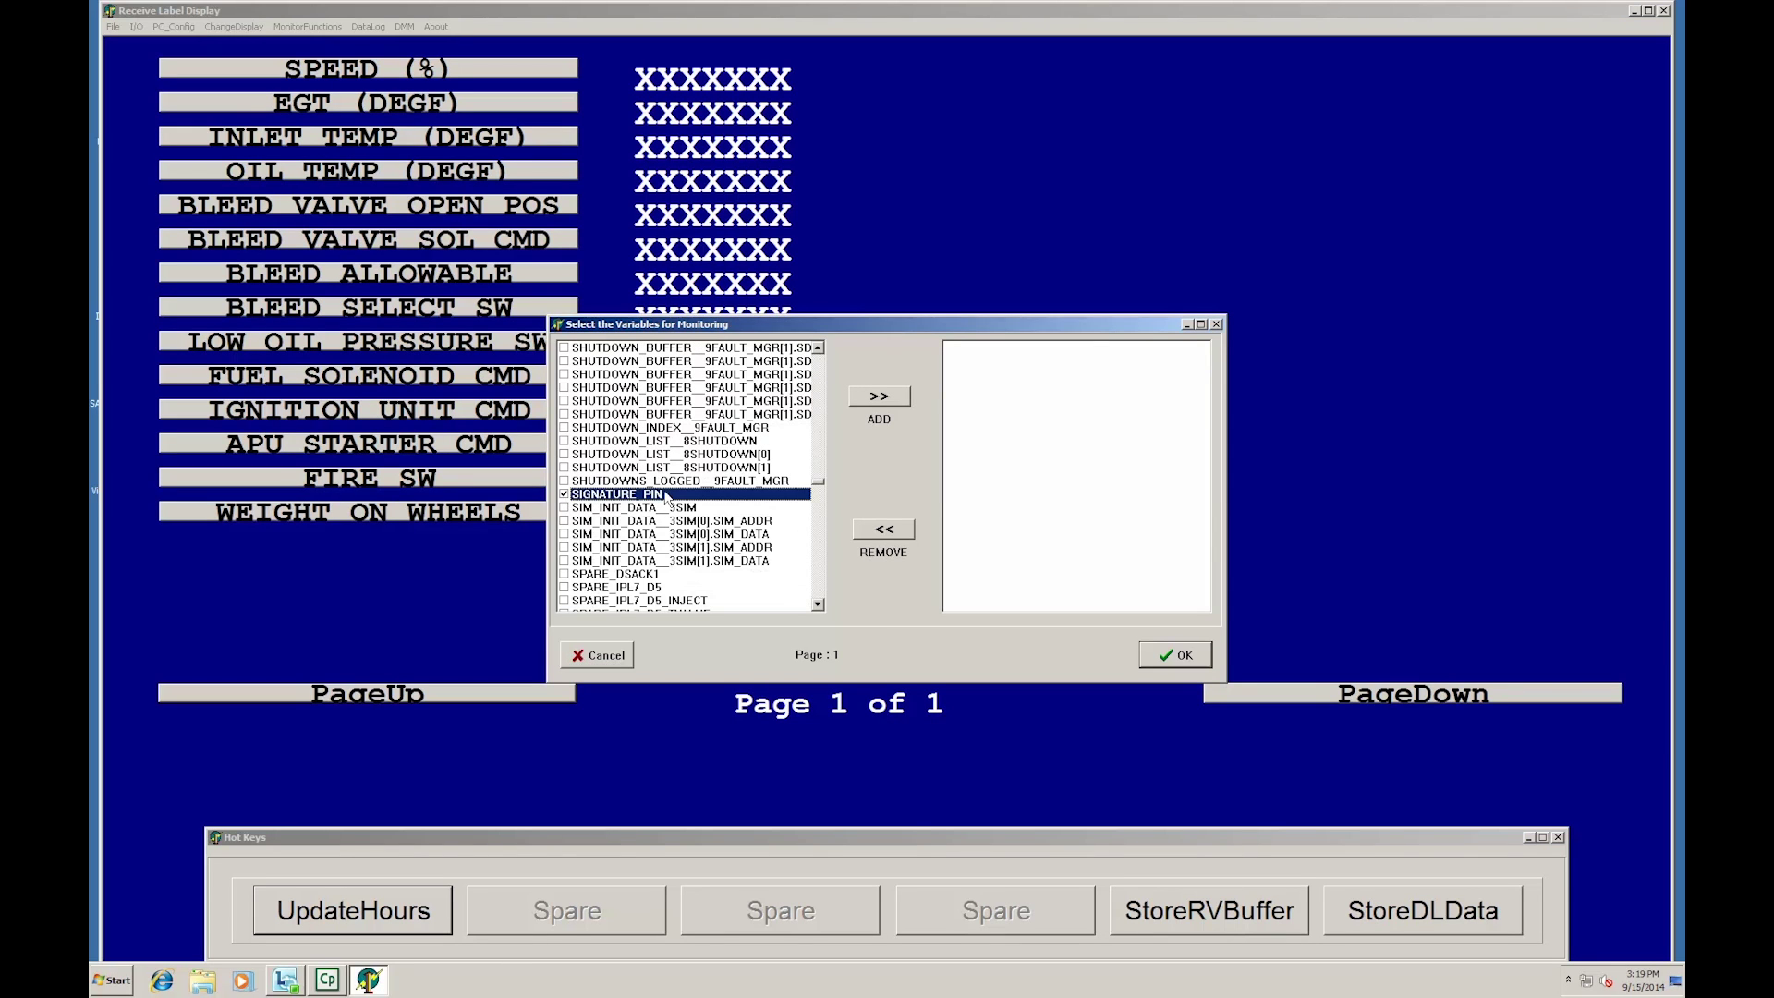
left_click(879, 401)
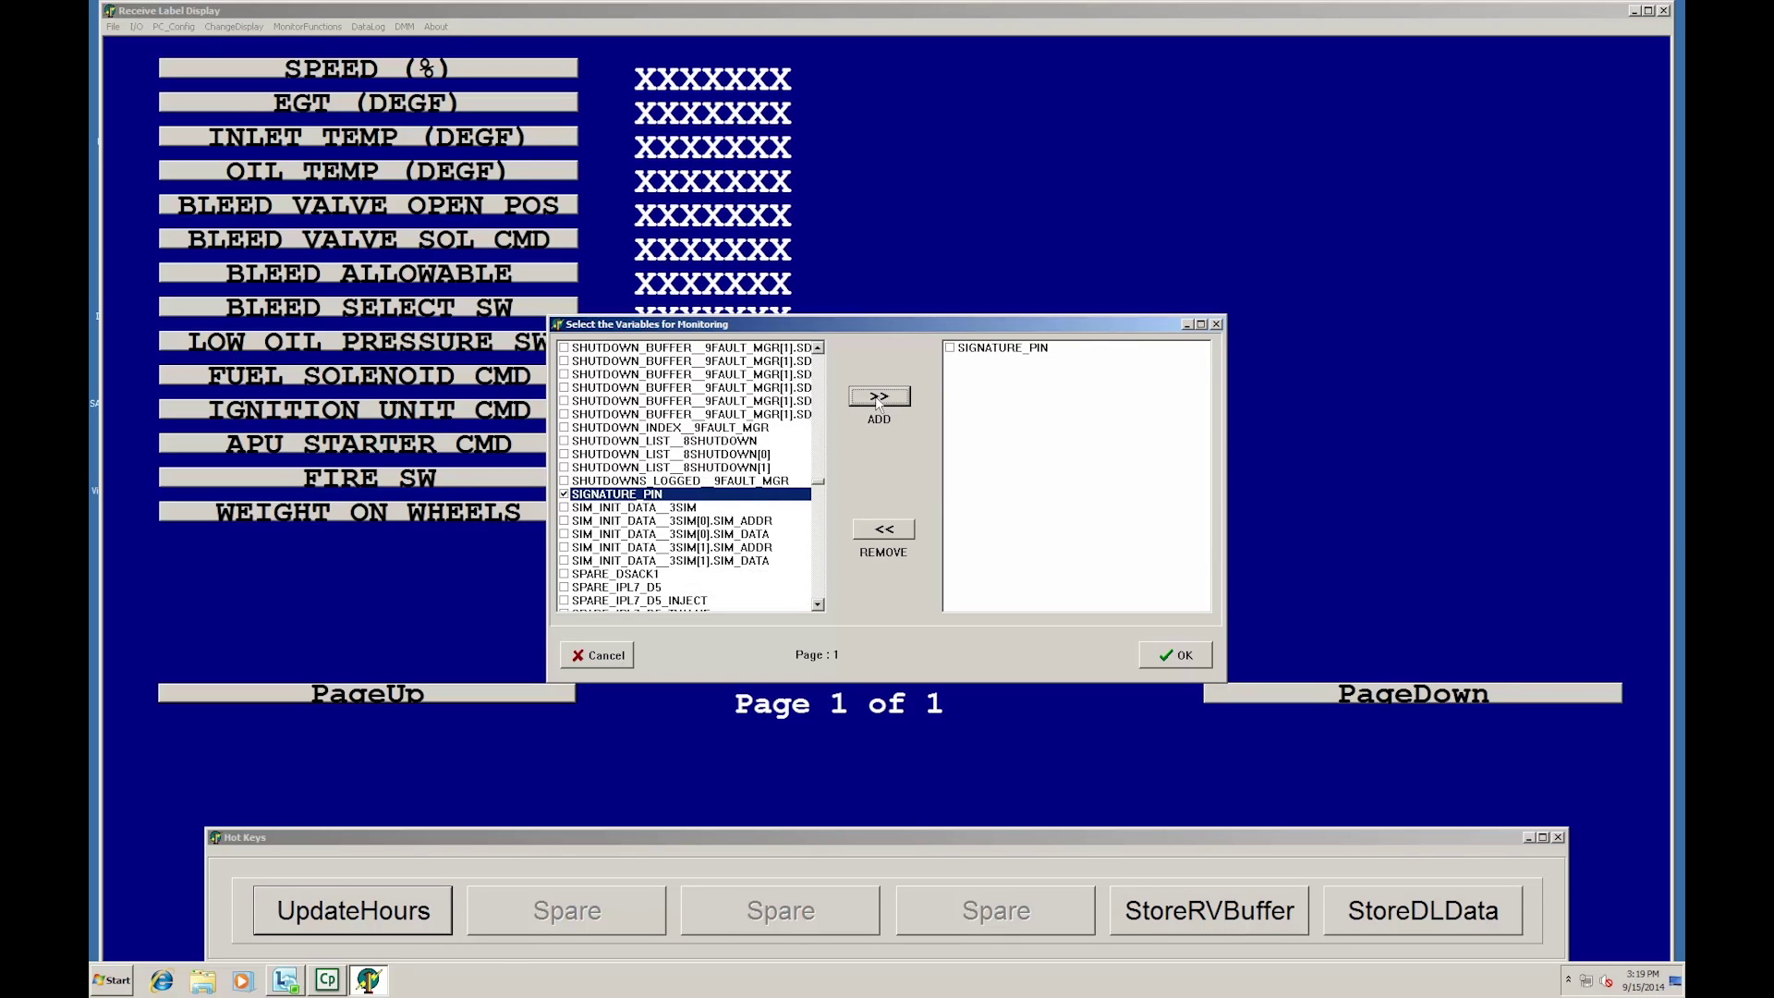
left_click(949, 348)
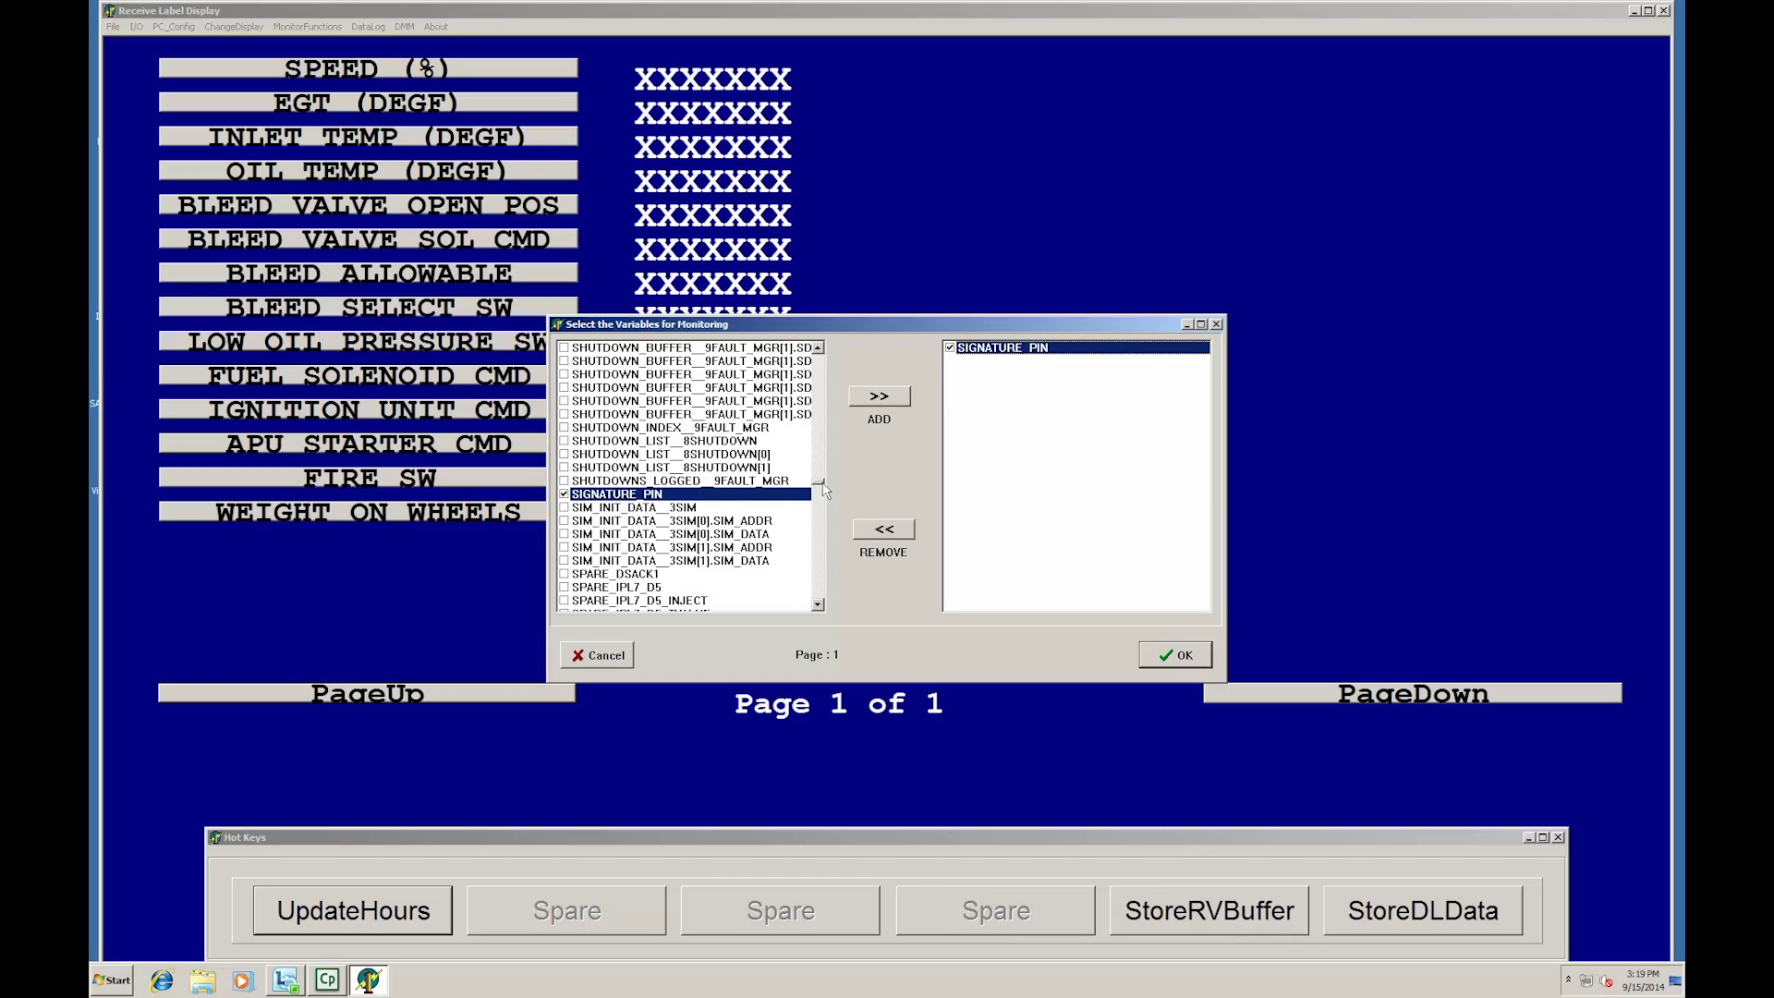
left_click_drag(823, 486, 818, 357)
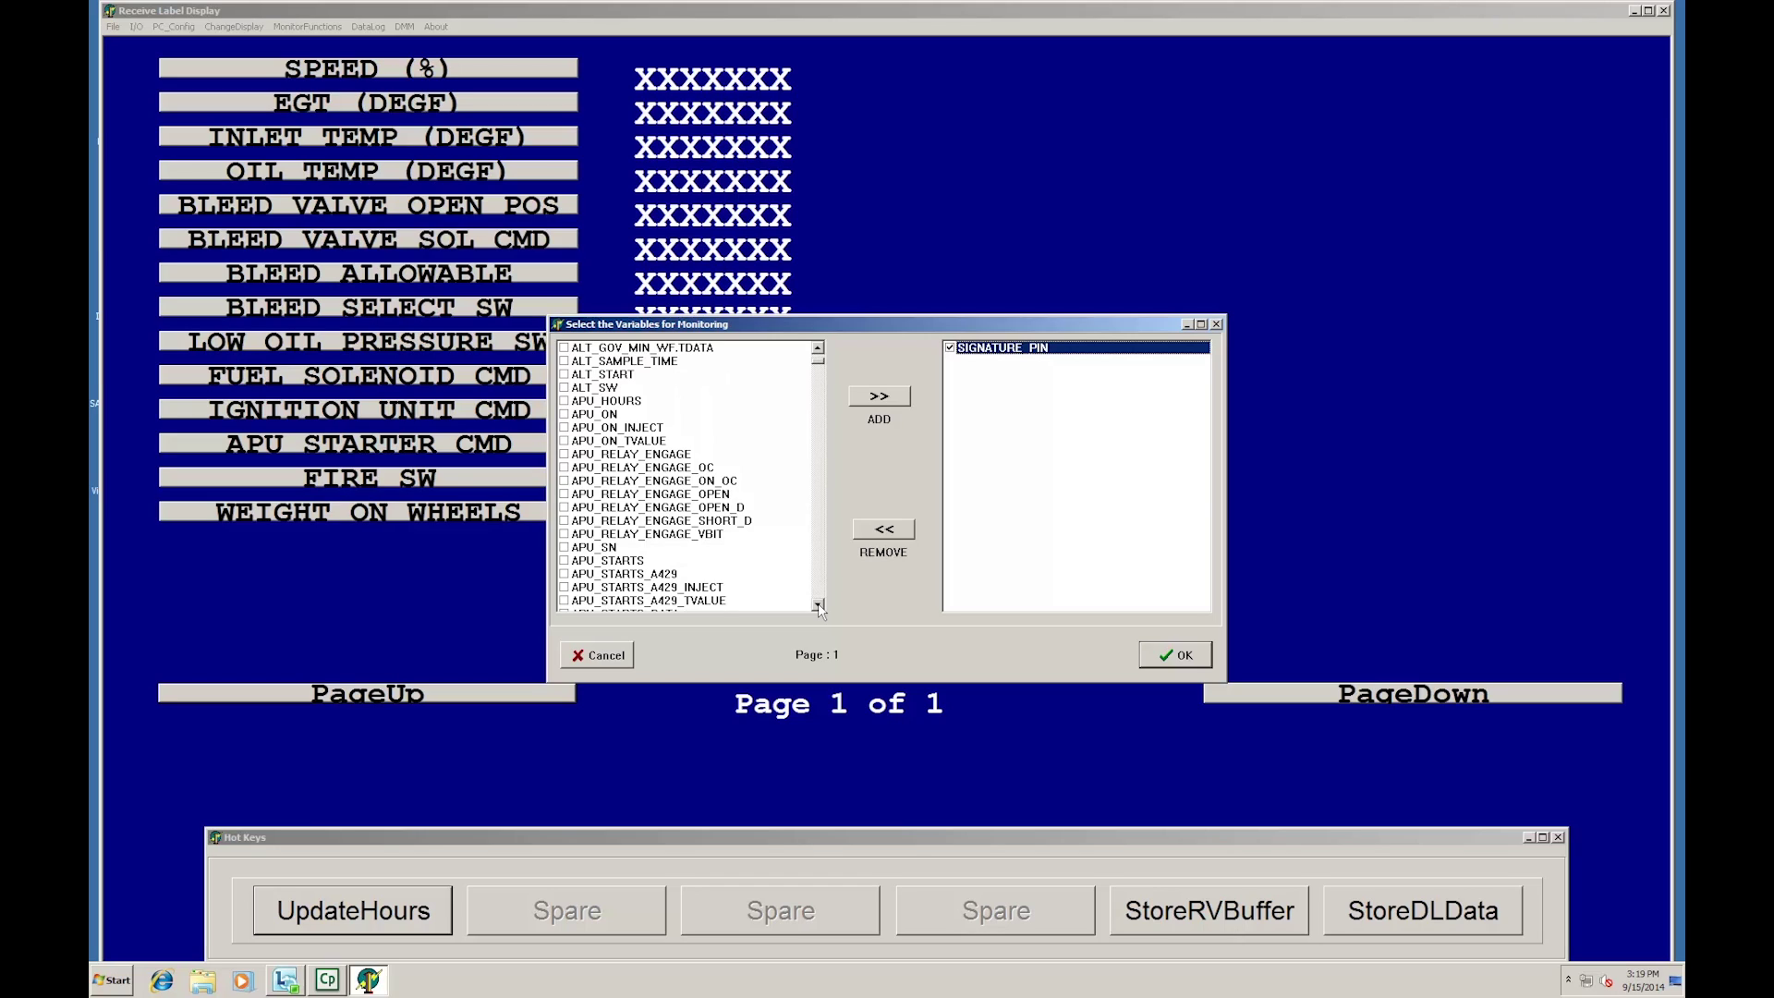
Add APU_HOURS to the page's monitored variables and confirm the selection
left_click(565, 403)
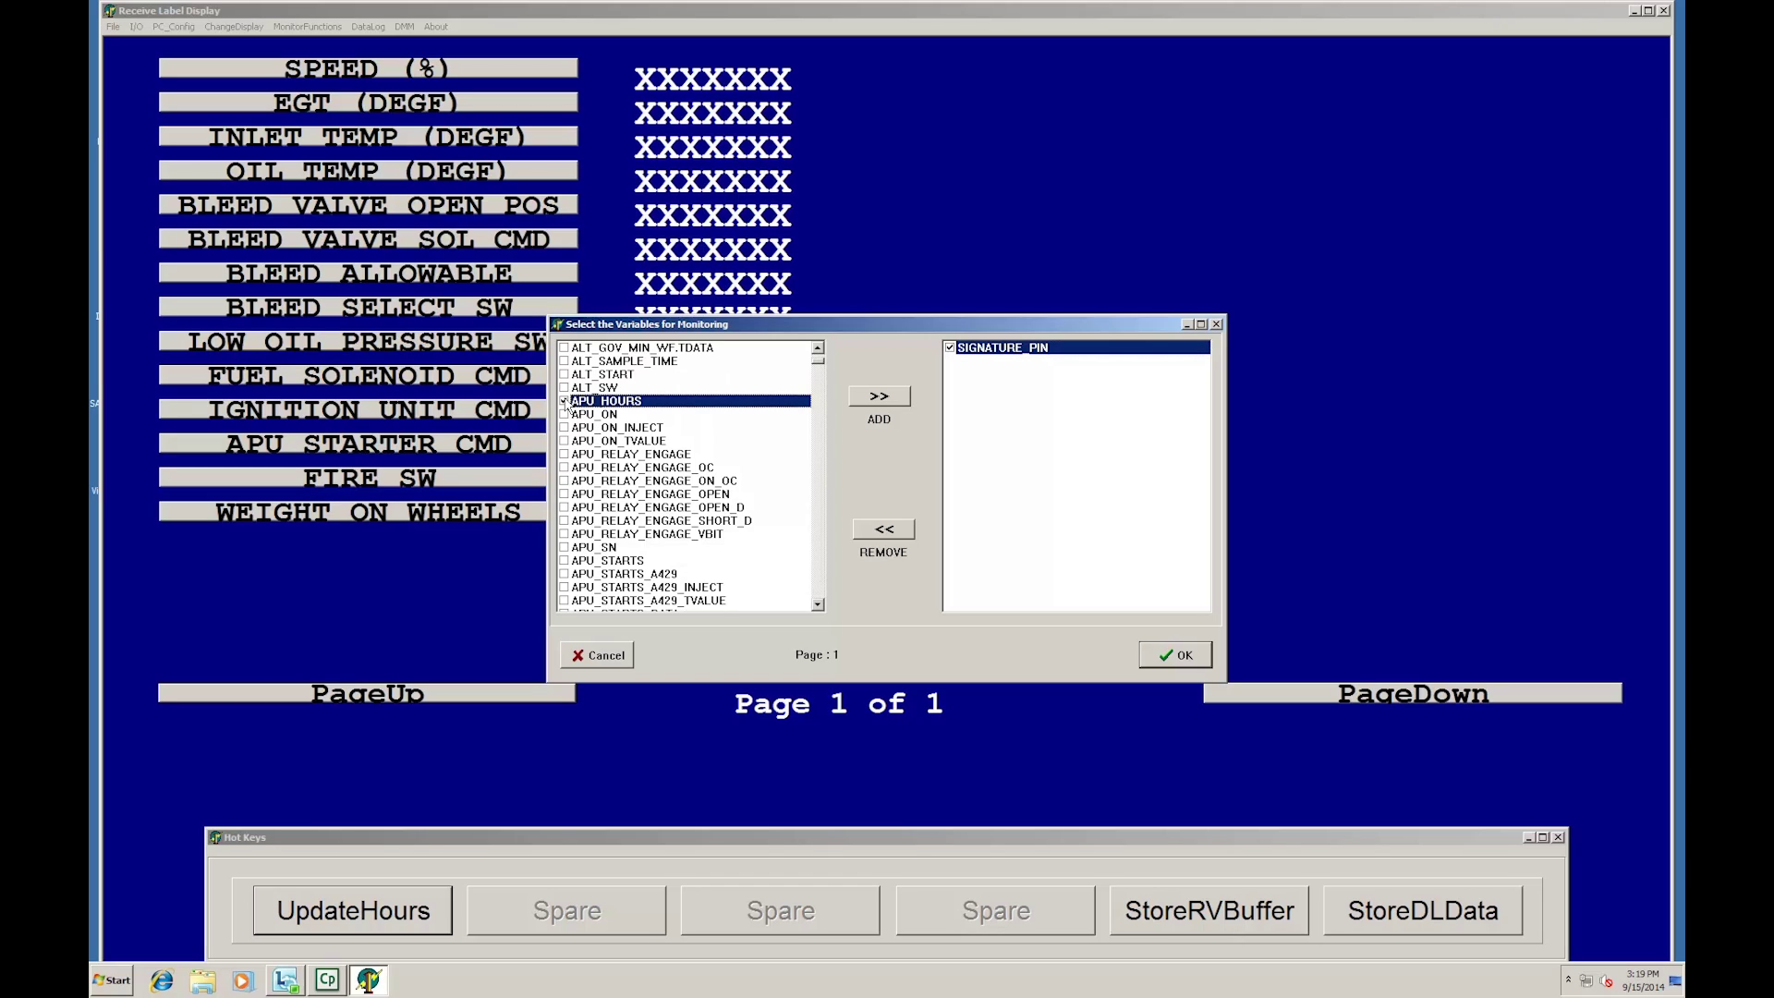
left_click(882, 400)
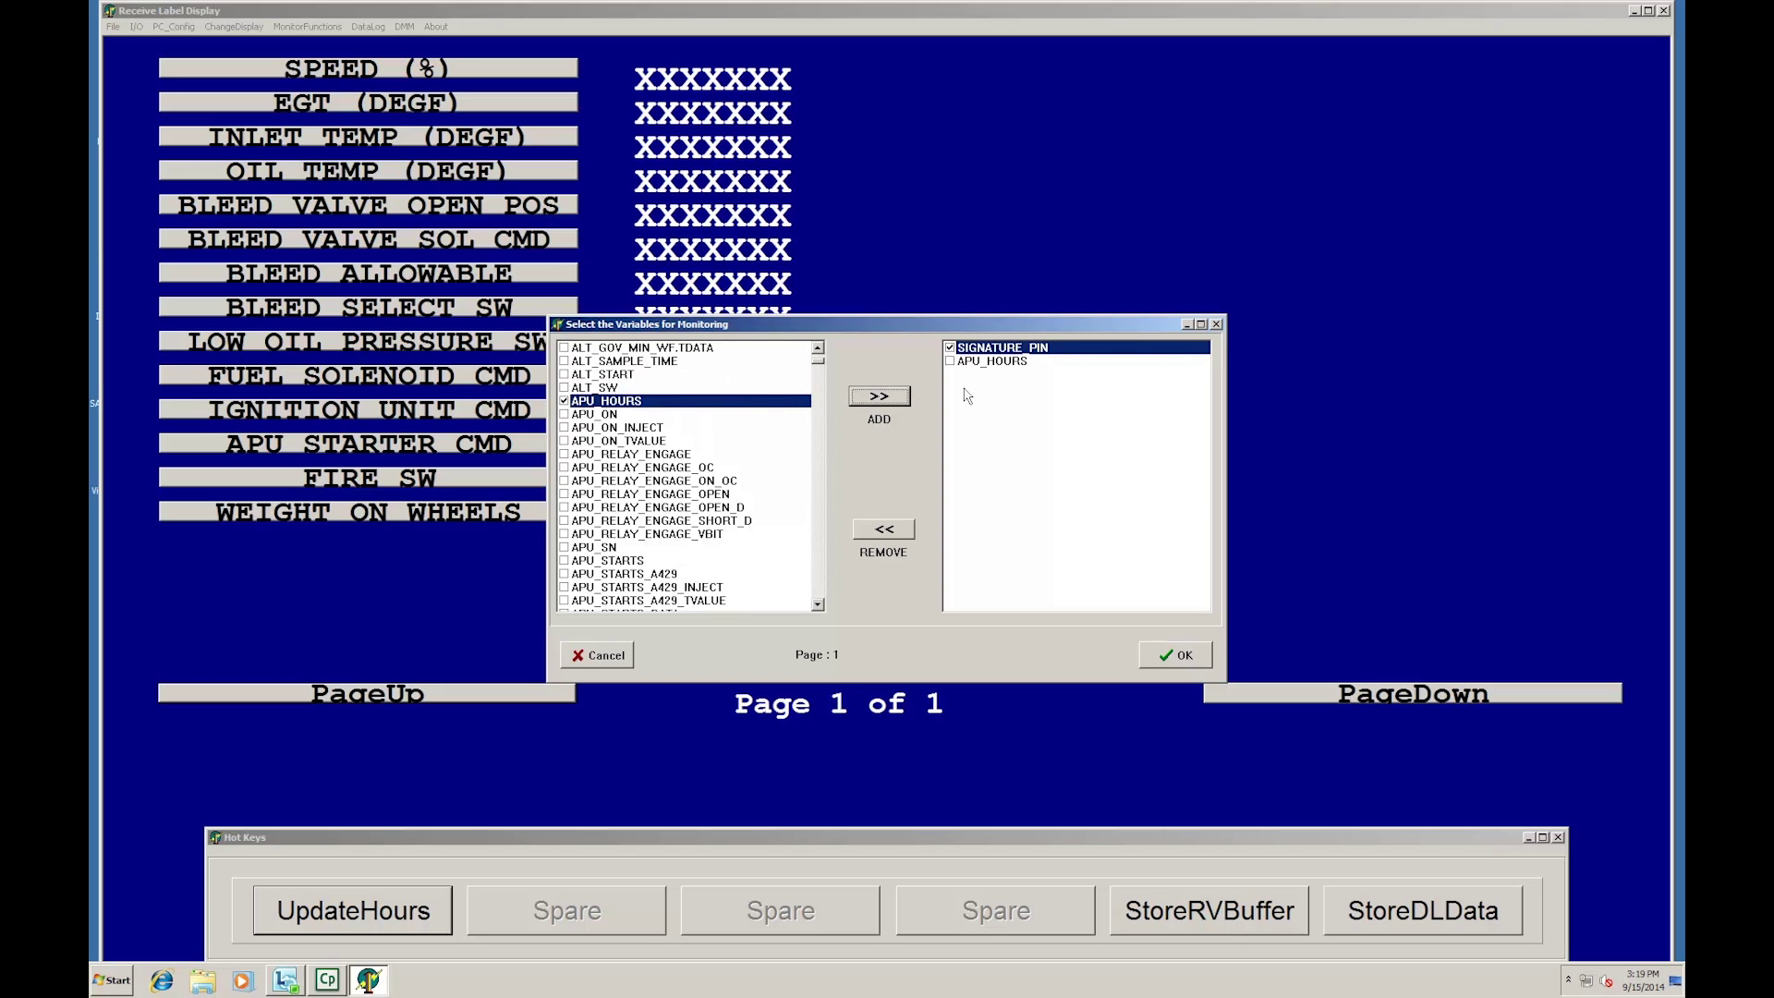
left_click(952, 362)
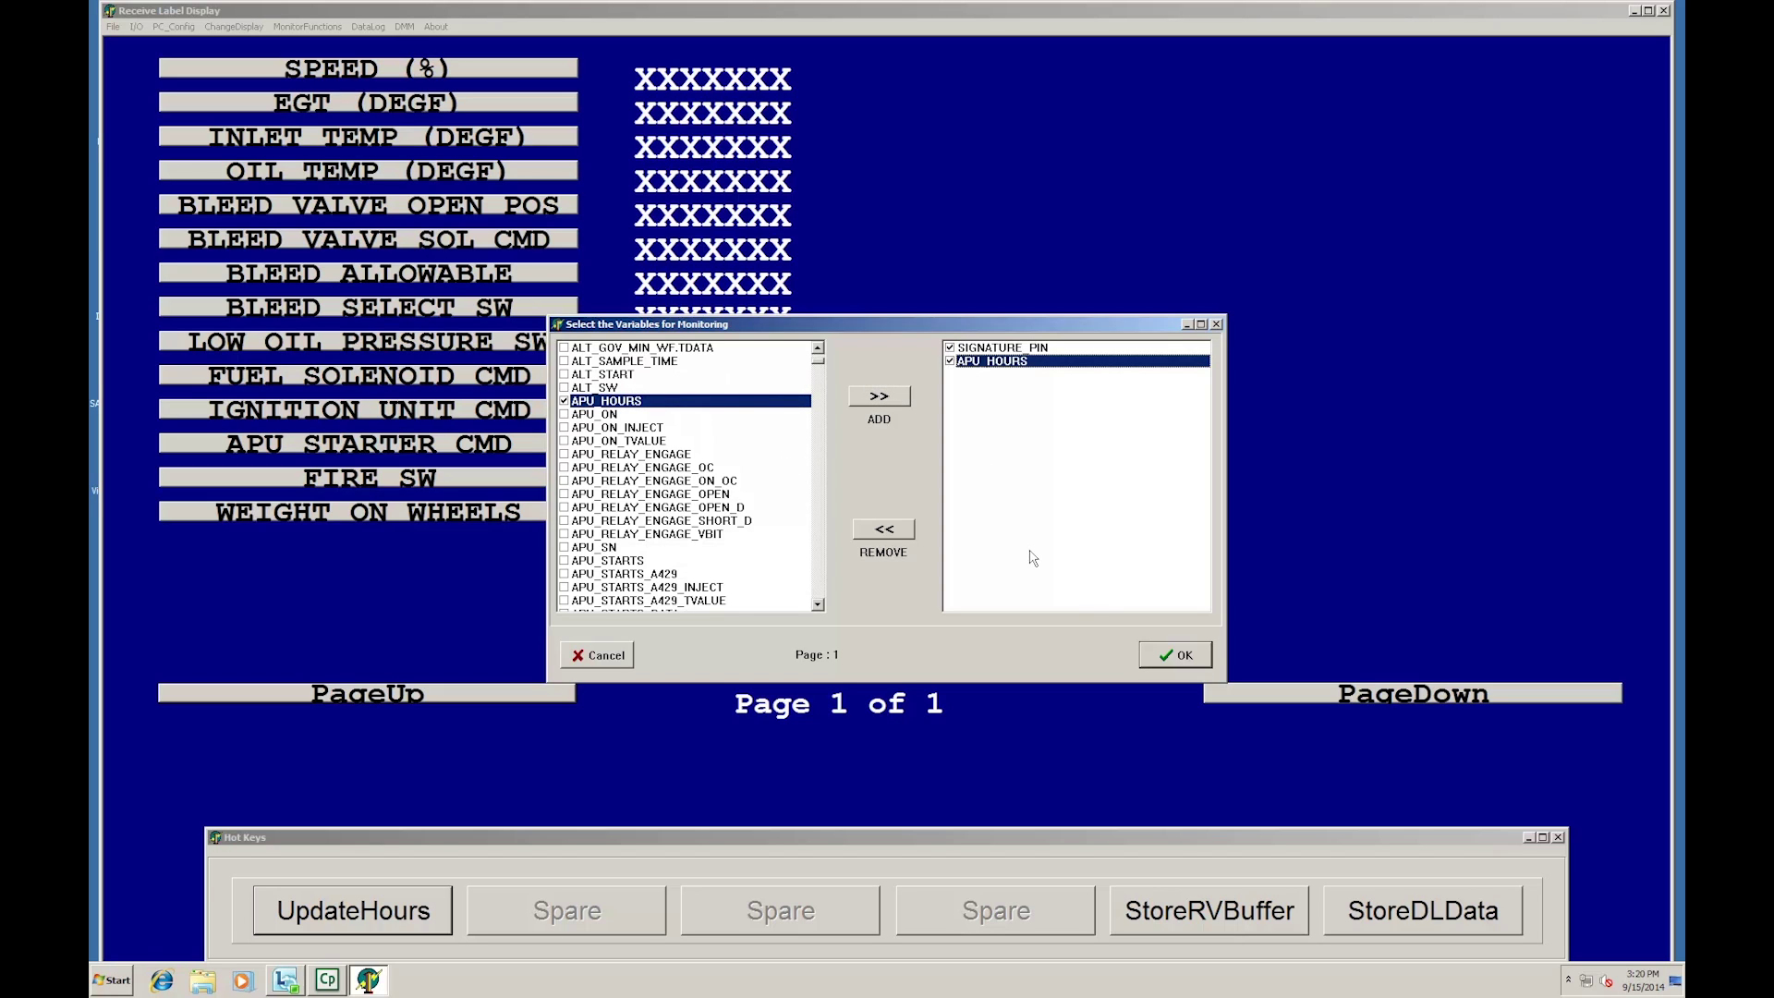
left_click(1172, 655)
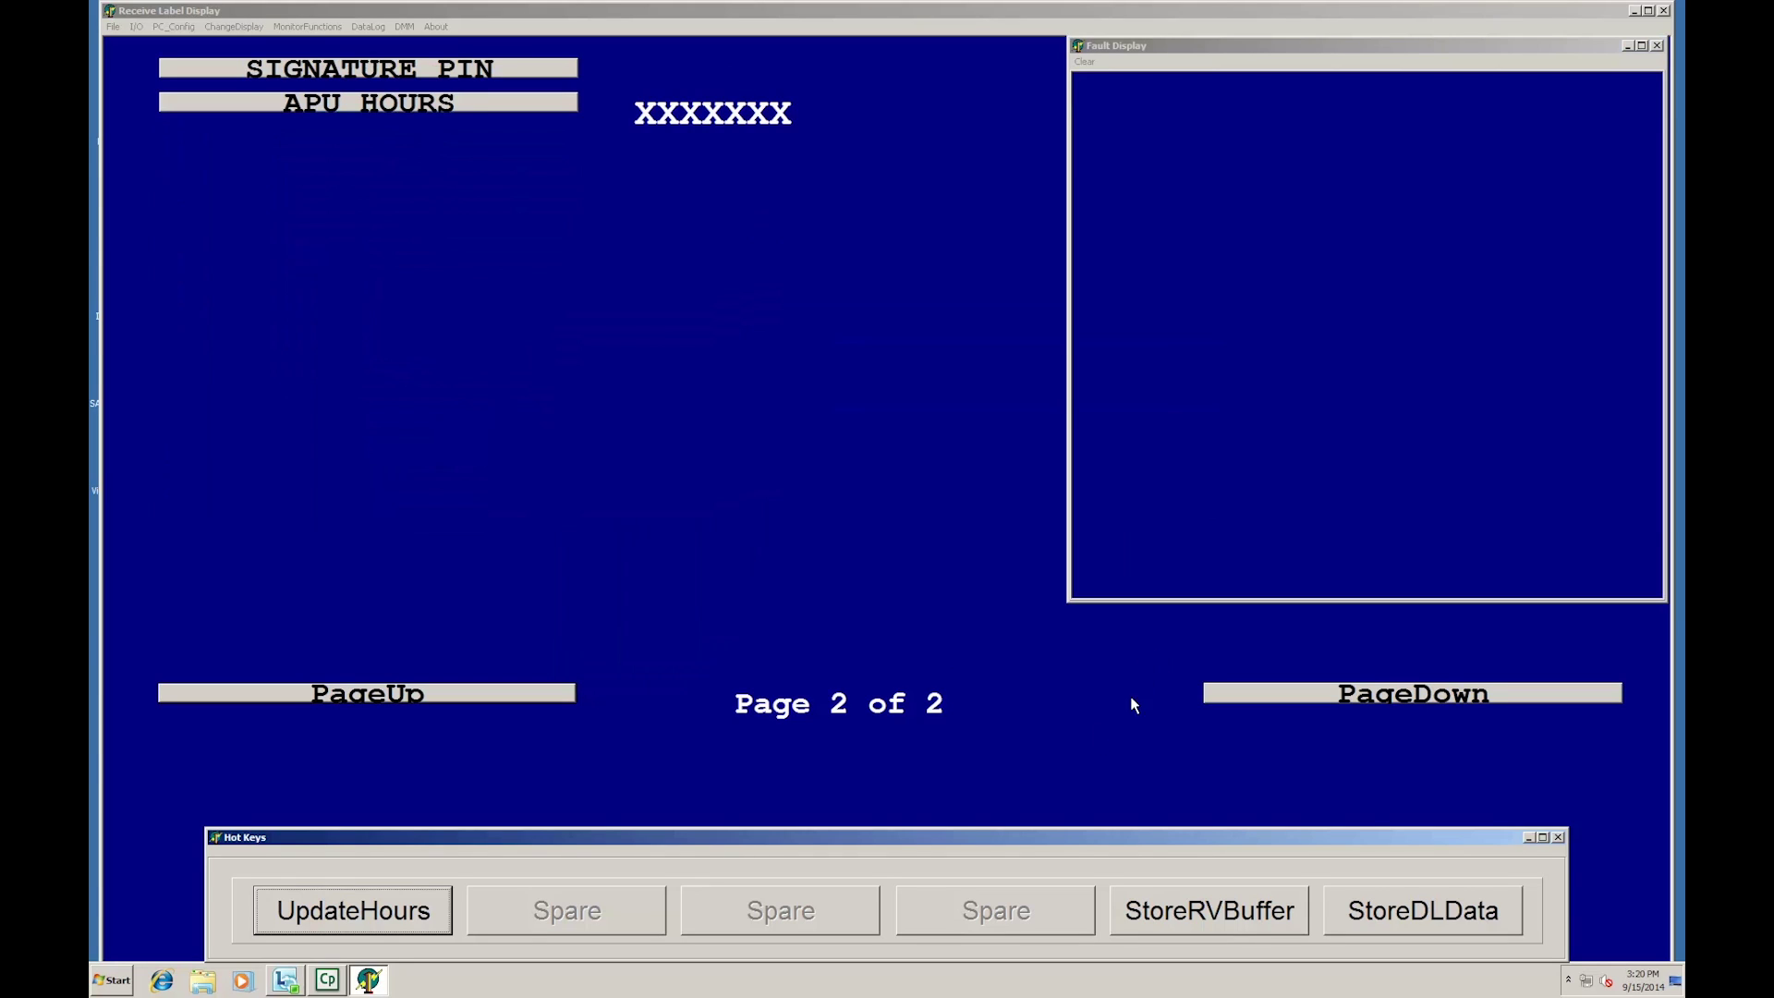
Open the user entry box for the SIGNATURE PIN label on page 2
left_click(301, 73)
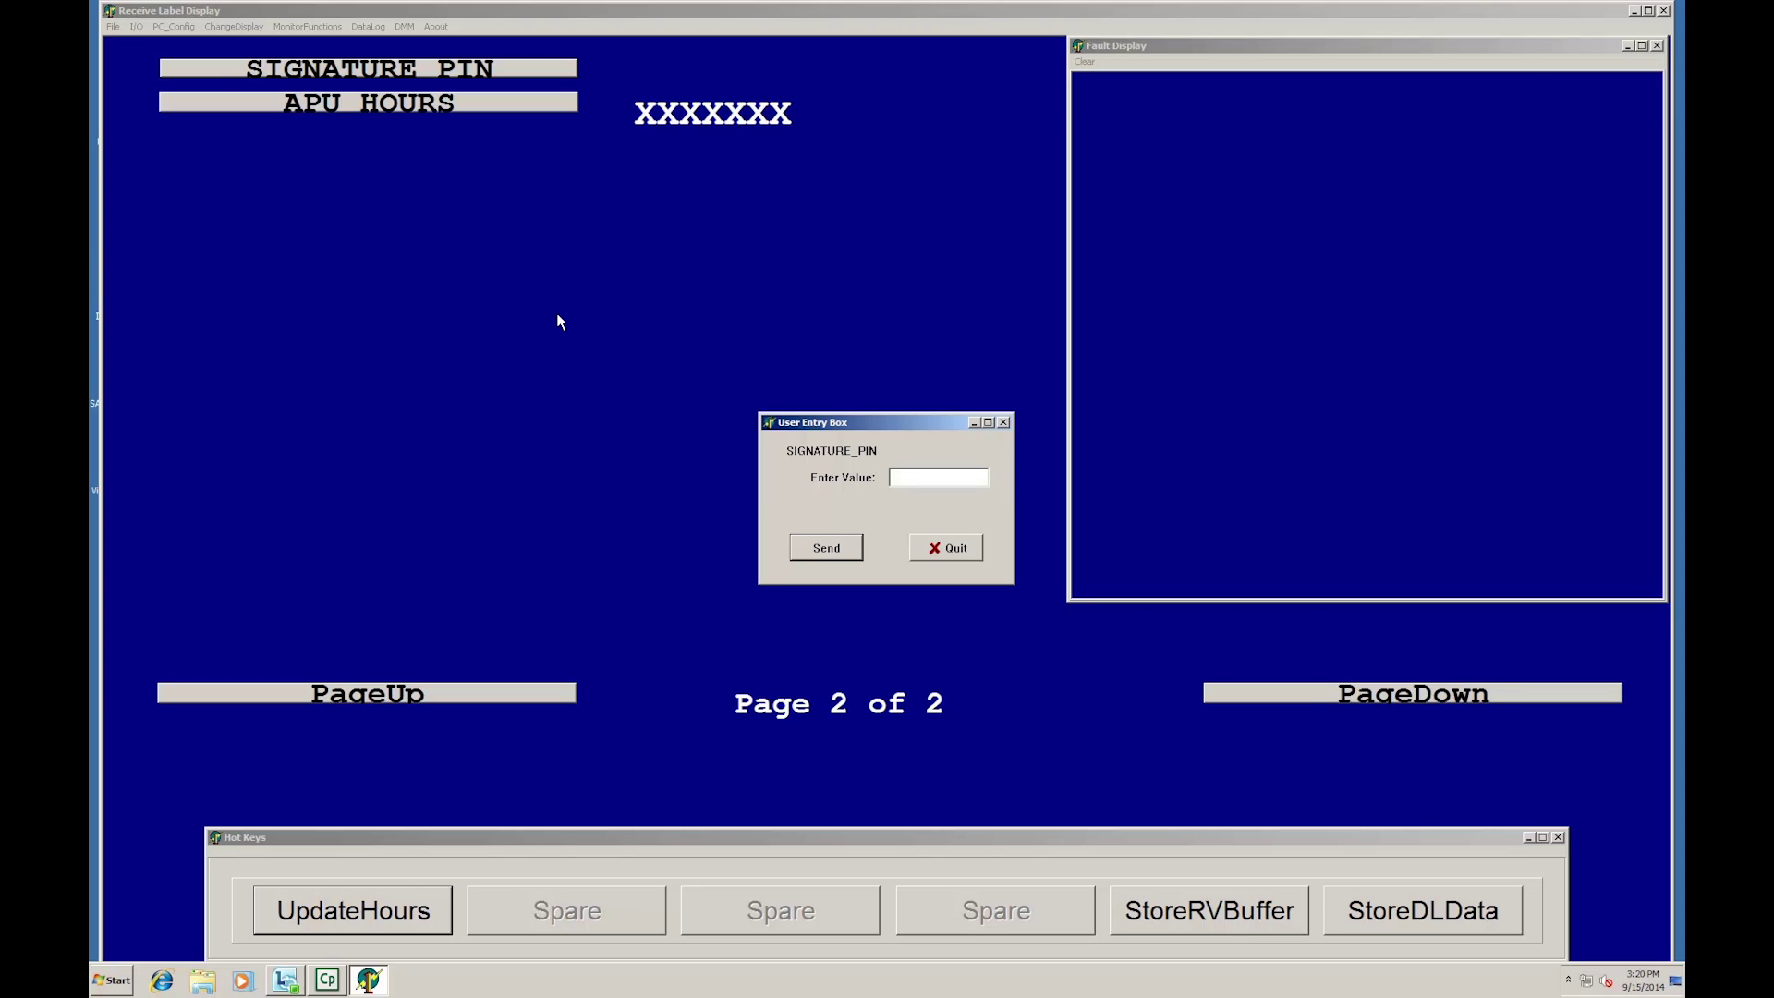
type("1")
Send the value 1 for SIGNATURE_PIN to the ECU
left_click(814, 557)
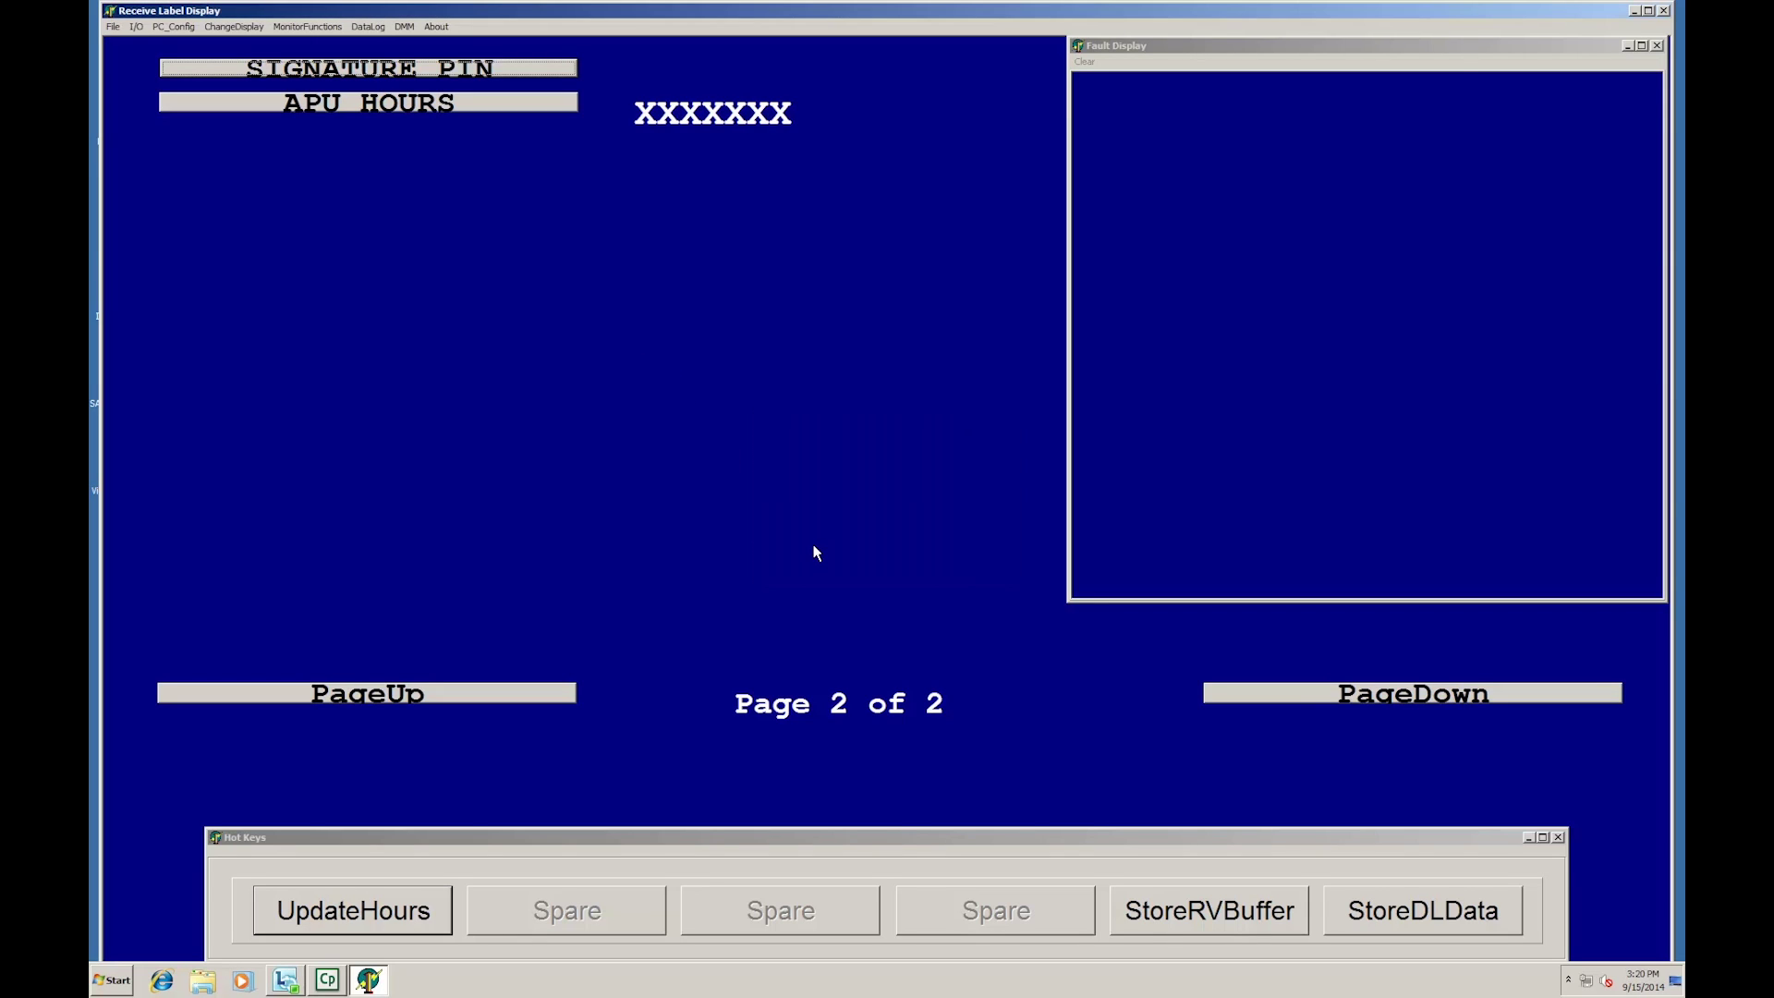